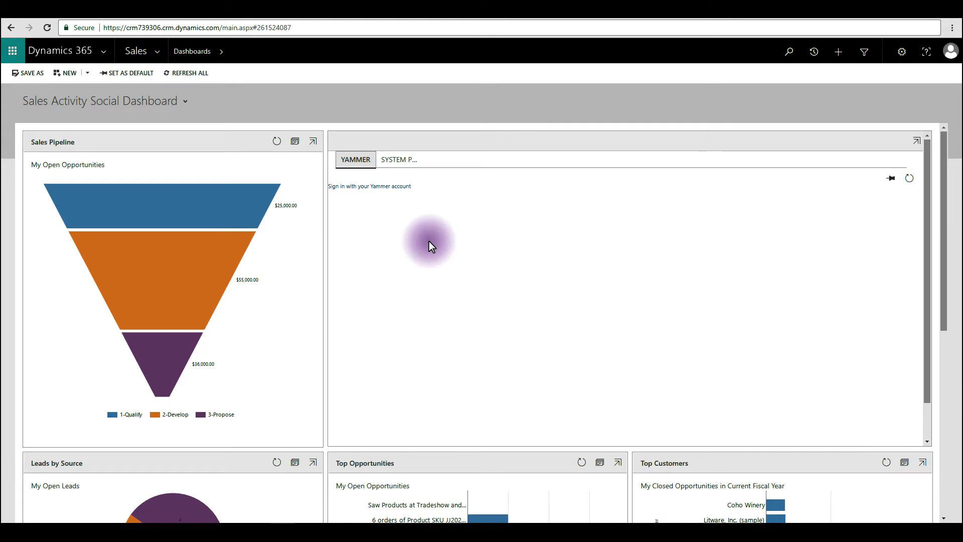
Switch from the Sales area to the Settings area through the navigation overview
click(159, 58)
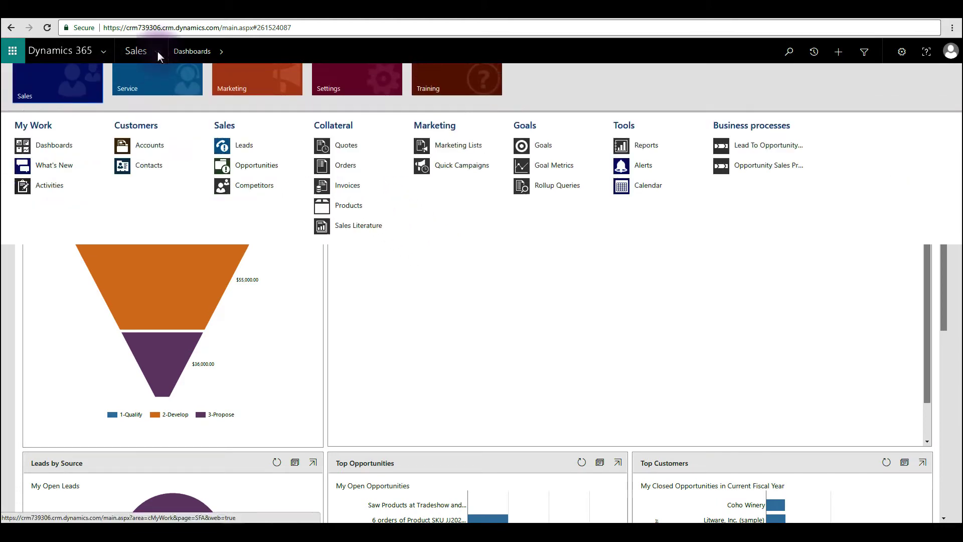
click(362, 92)
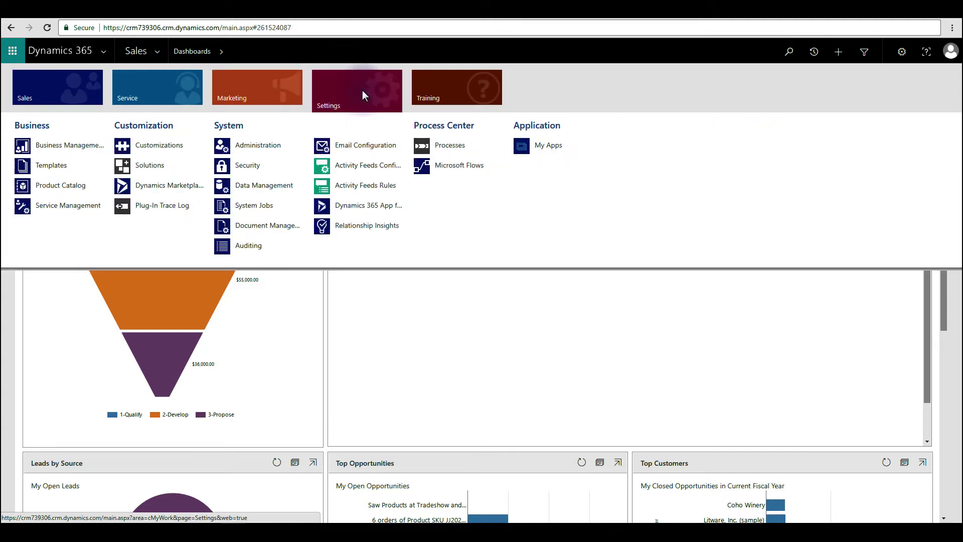
Review the Microsoft Exchange Online server profile in Email Configuration, then list the mailboxes
click(377, 150)
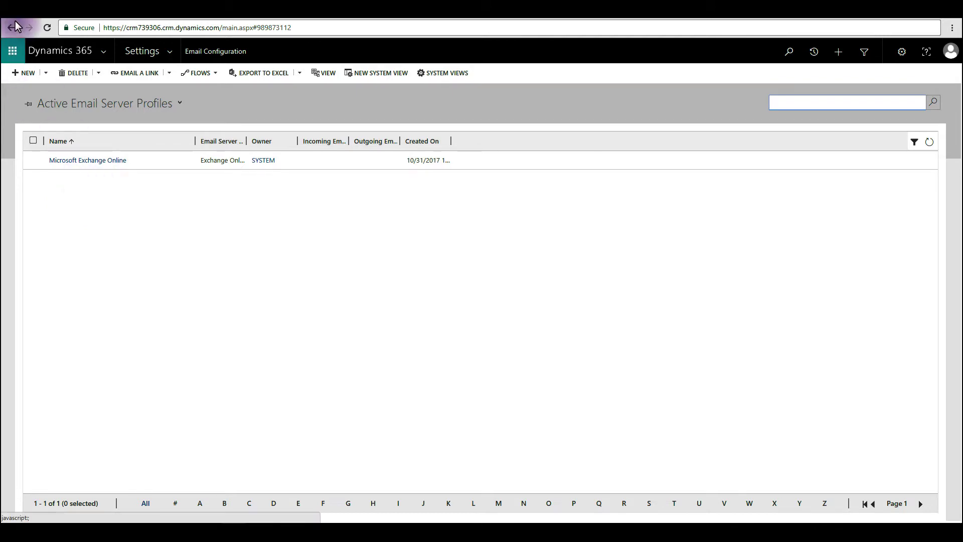
click(103, 162)
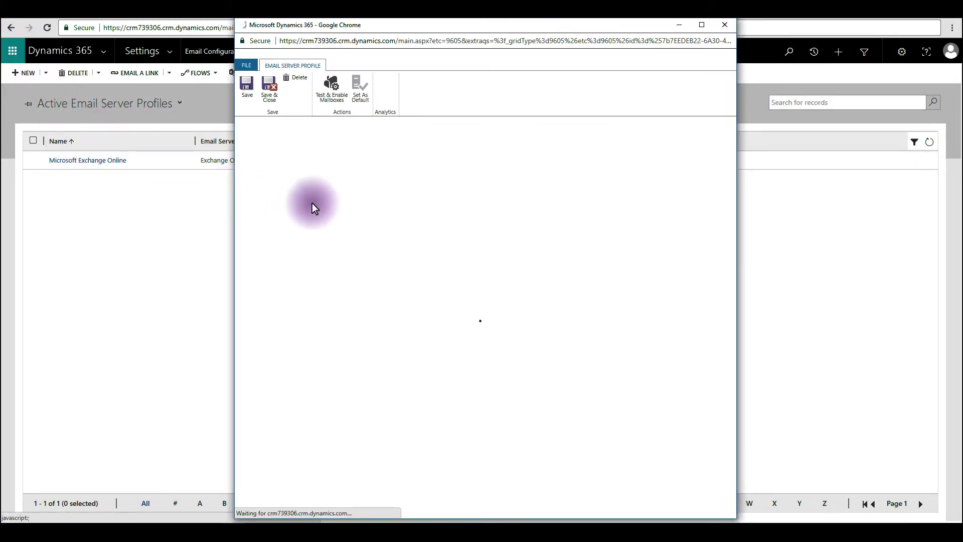
click(725, 25)
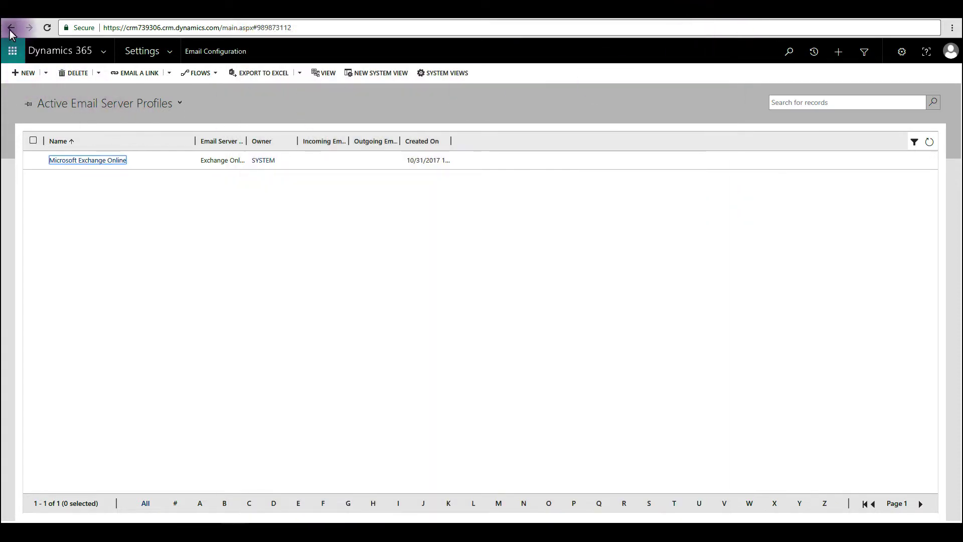
click(11, 27)
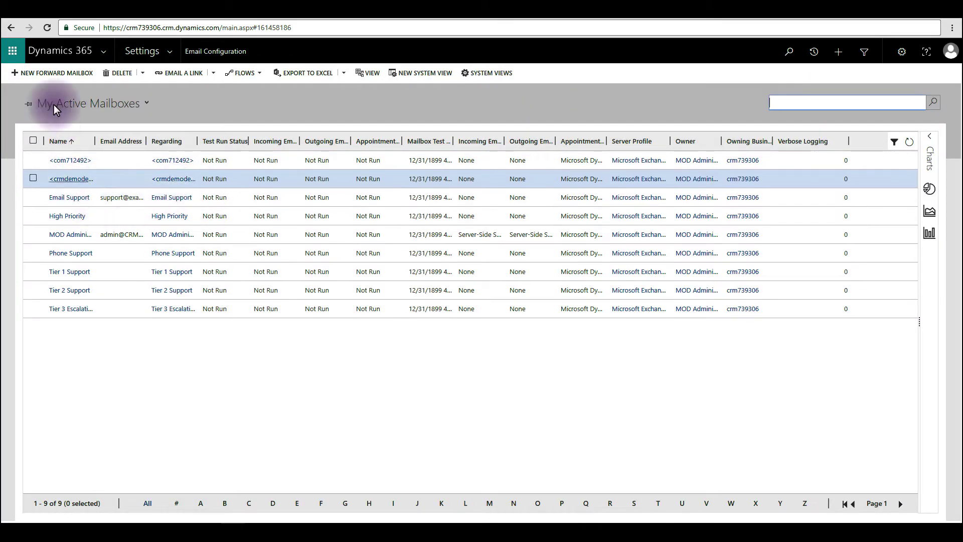
Change the mailbox list from My Active Mailboxes to the Active User Mailboxes view
click(113, 104)
click(82, 204)
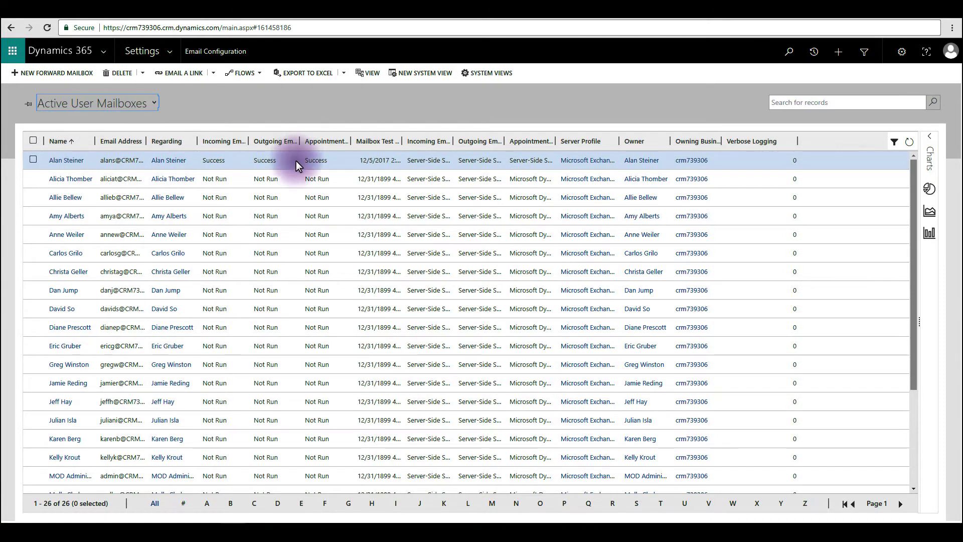
double_click(60, 183)
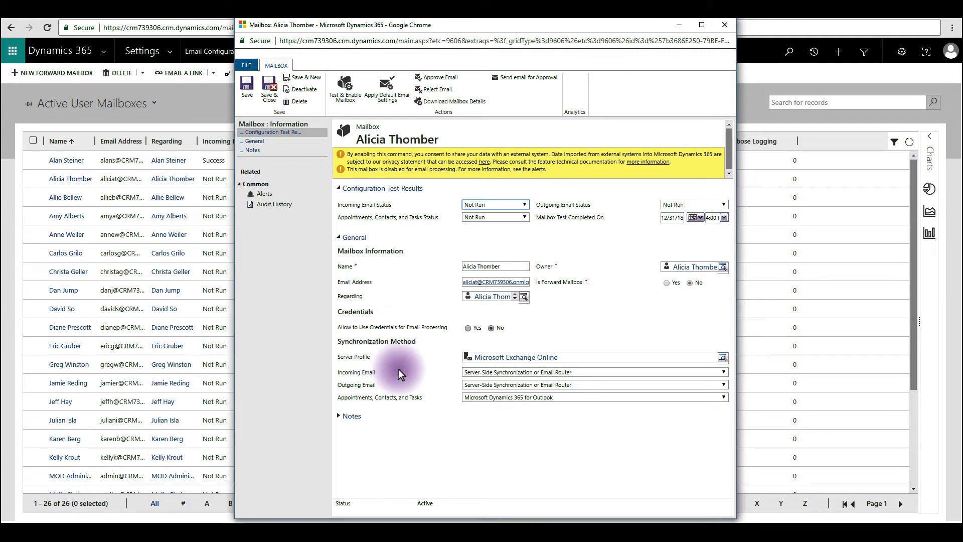
click(538, 373)
click(538, 374)
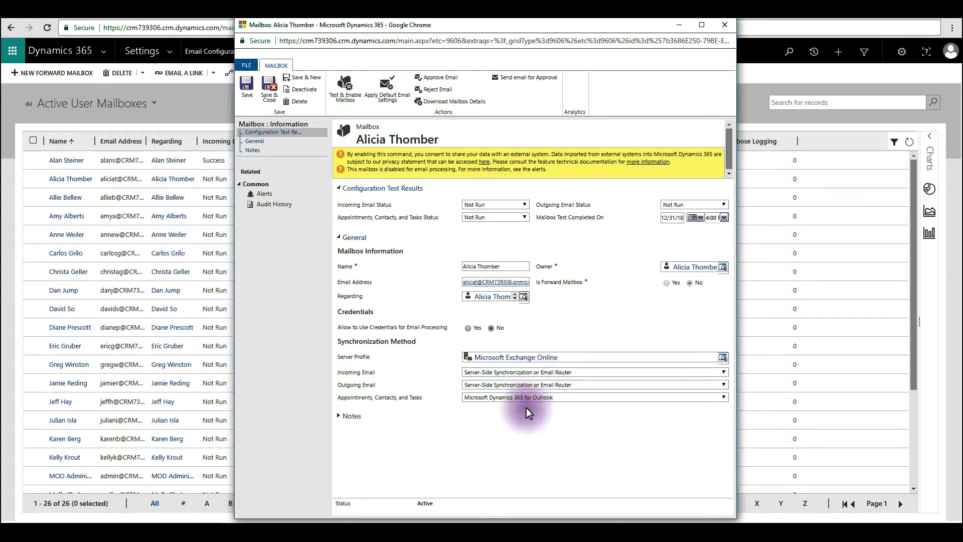
click(530, 399)
click(513, 417)
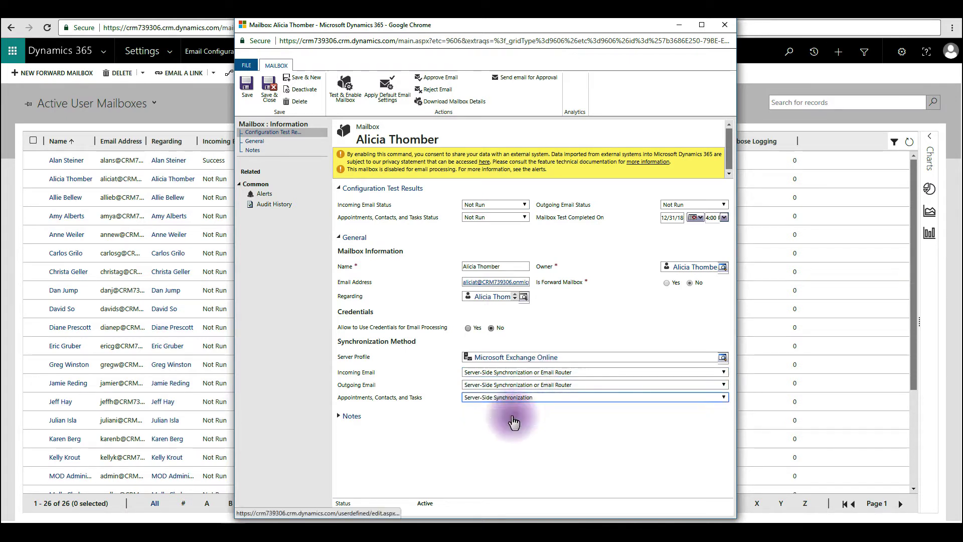
click(241, 94)
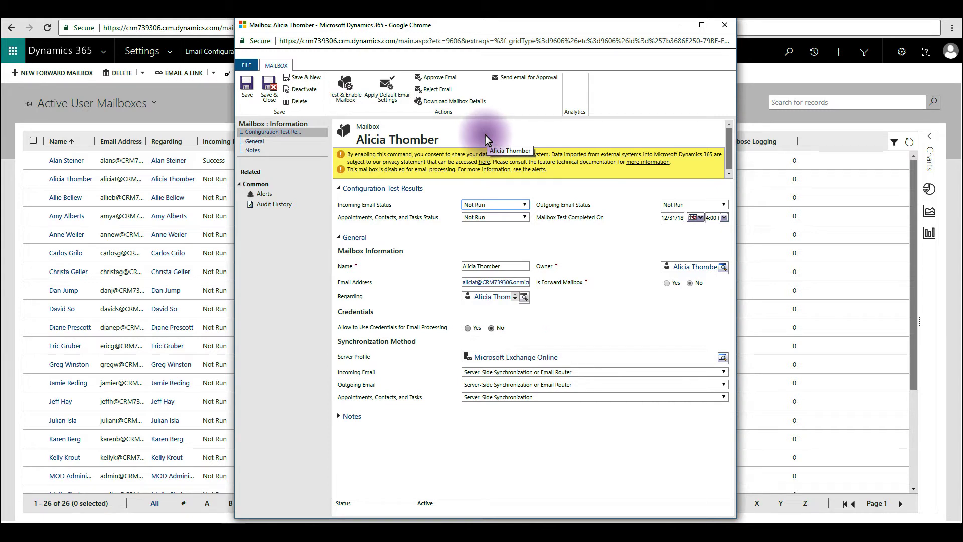
click(443, 79)
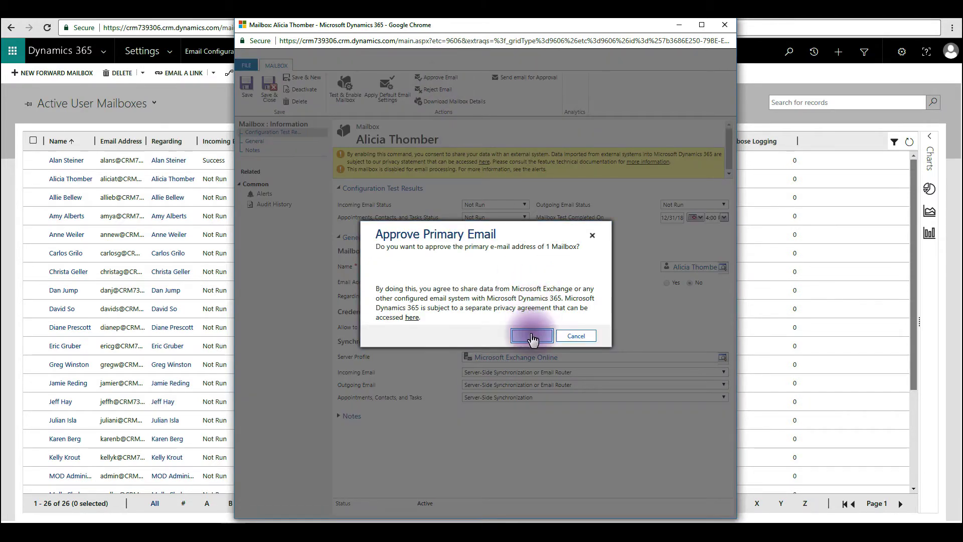
click(547, 338)
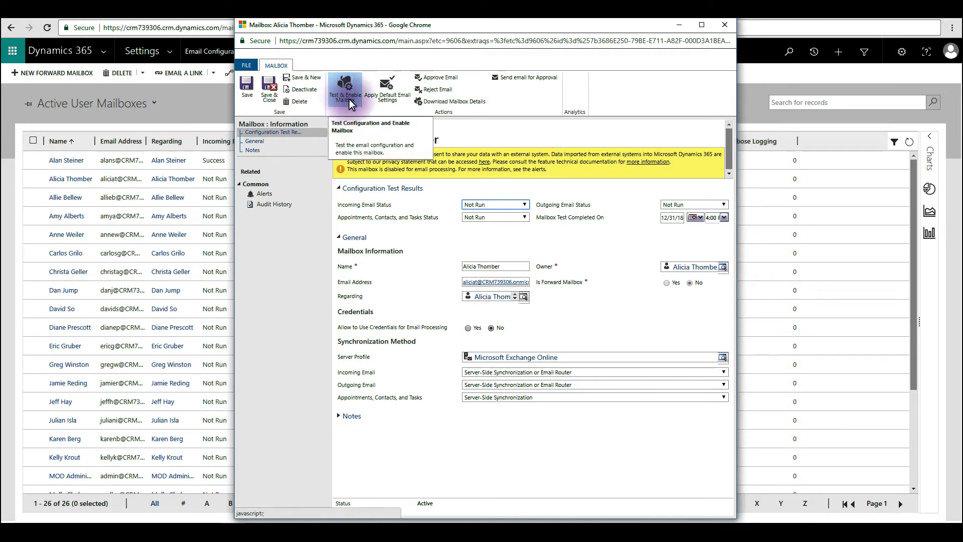
click(349, 99)
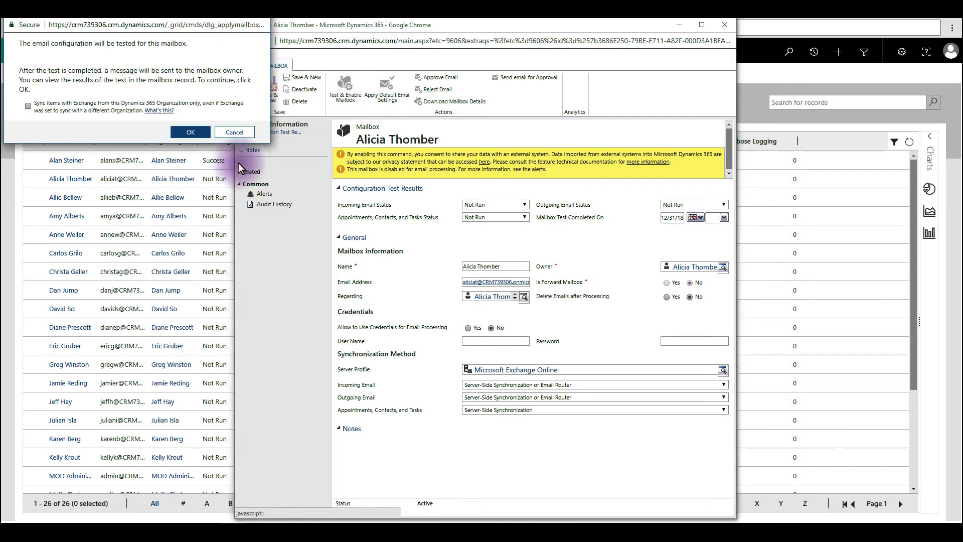
Start the mailbox test syncing from this organization only, then save and close the record
drag(154, 28, 395, 189)
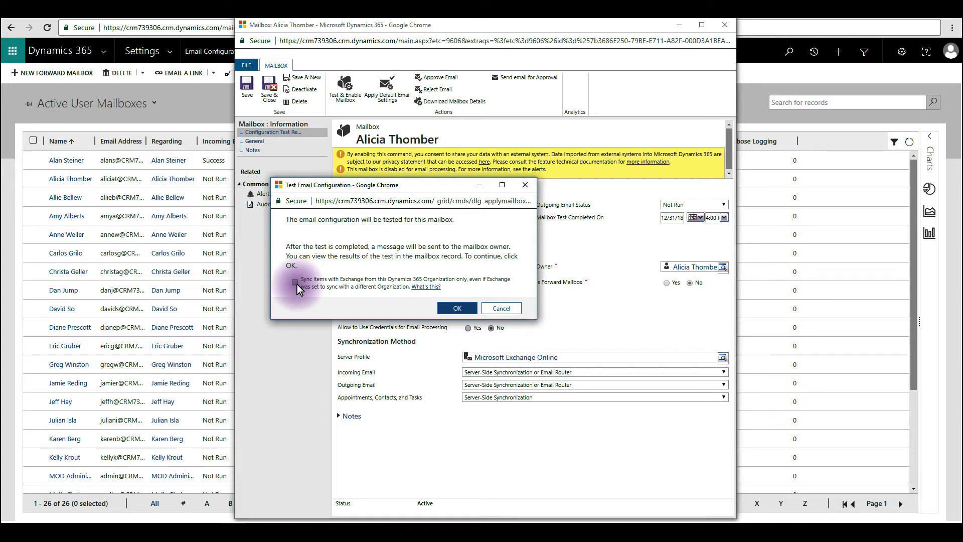
click(295, 283)
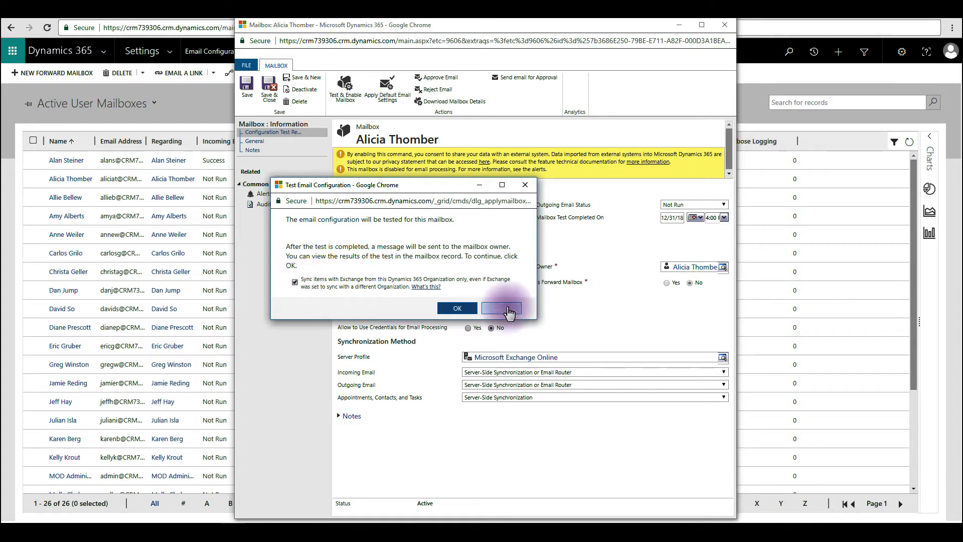
click(456, 310)
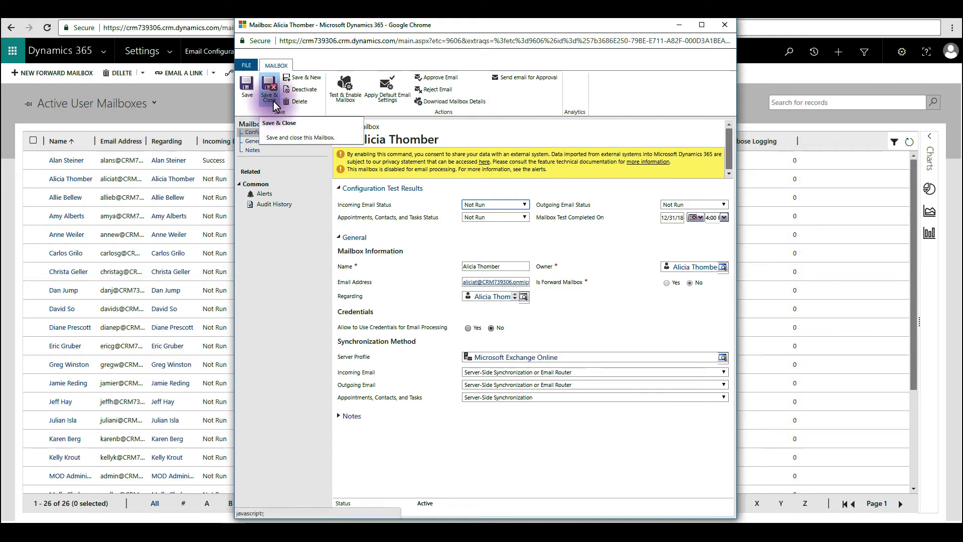
click(270, 87)
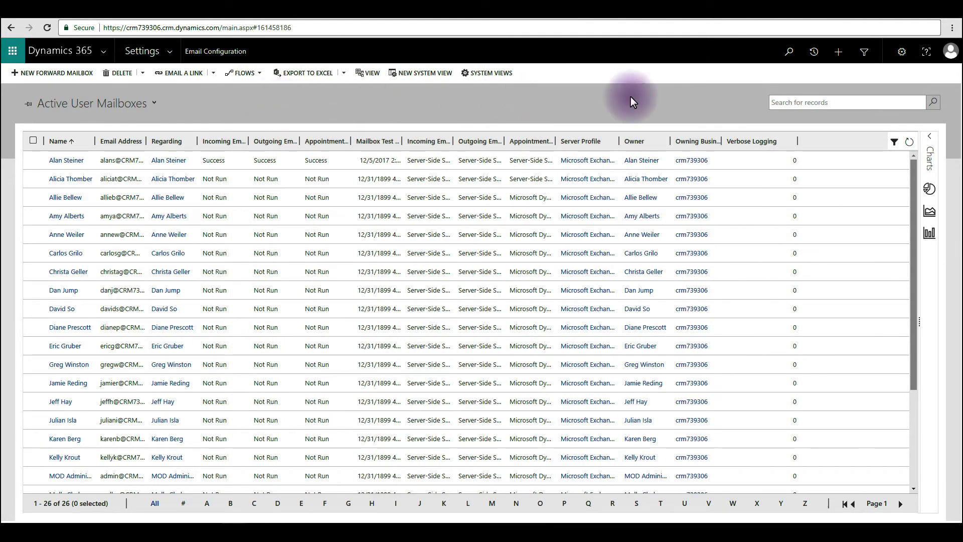
click(910, 143)
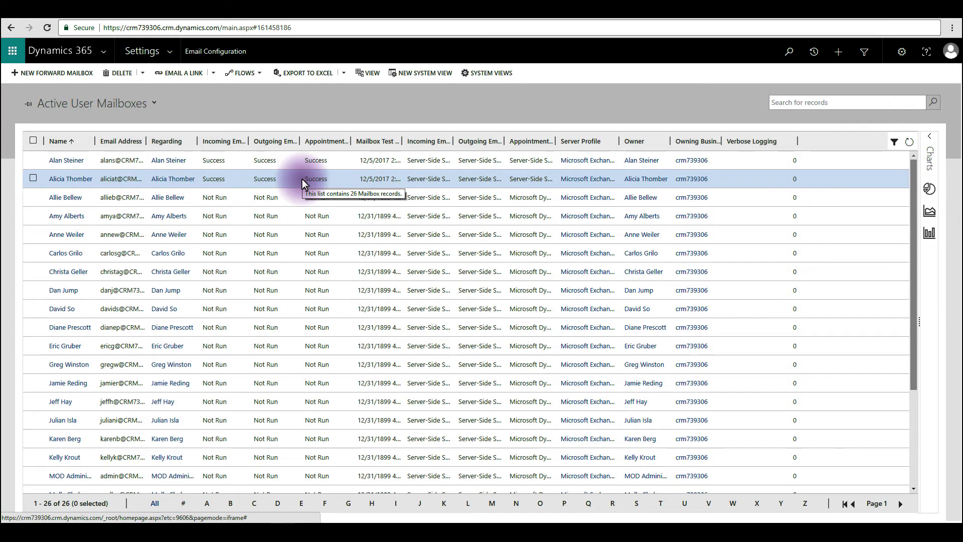
click(78, 178)
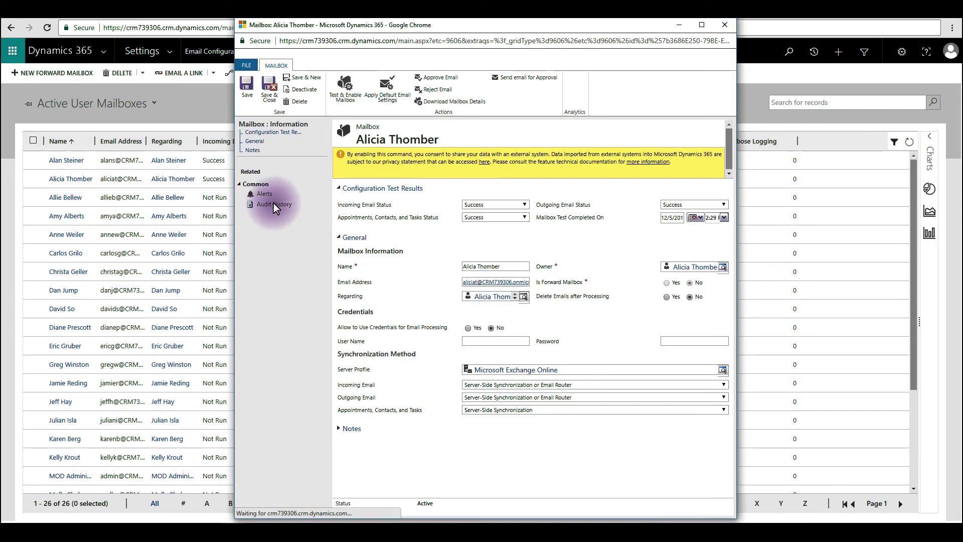
click(273, 204)
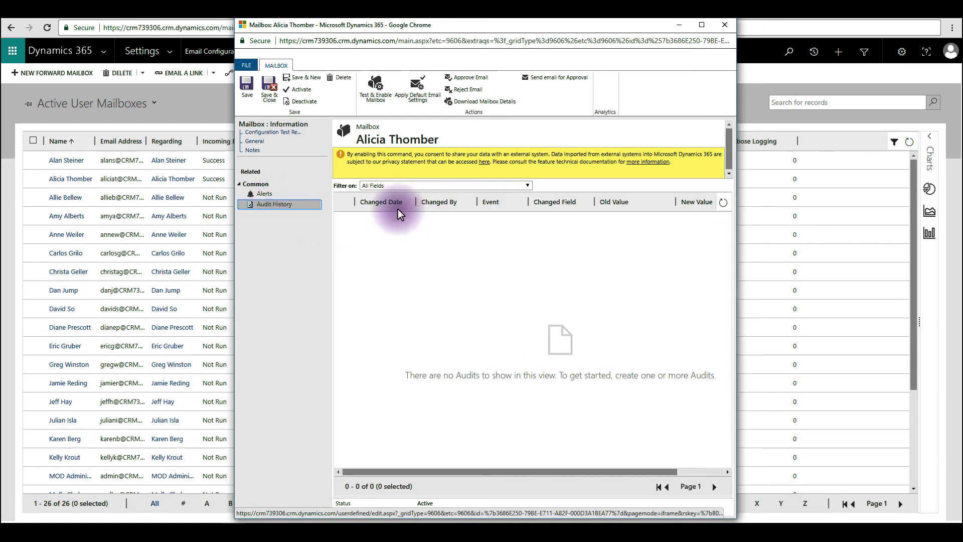
click(258, 195)
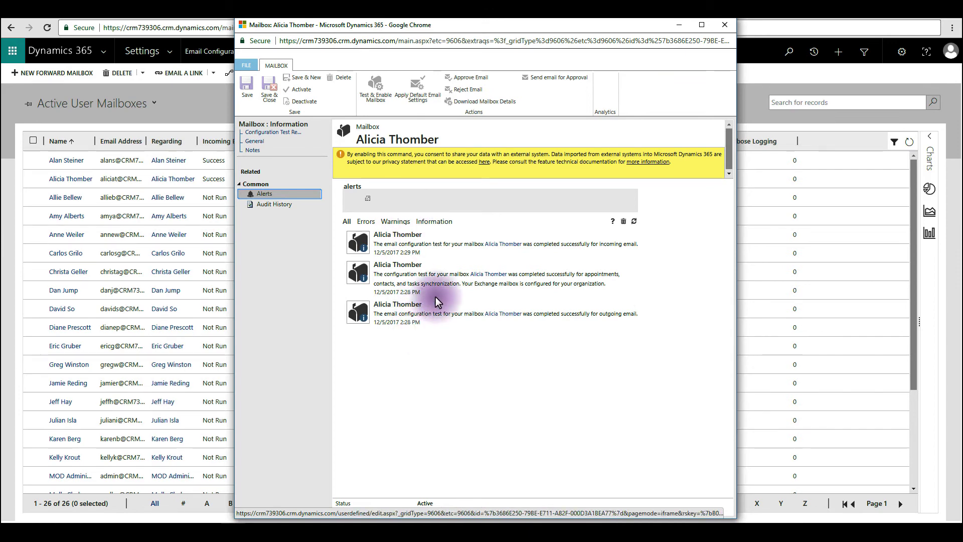
click(734, 31)
mouse_move(187, 193)
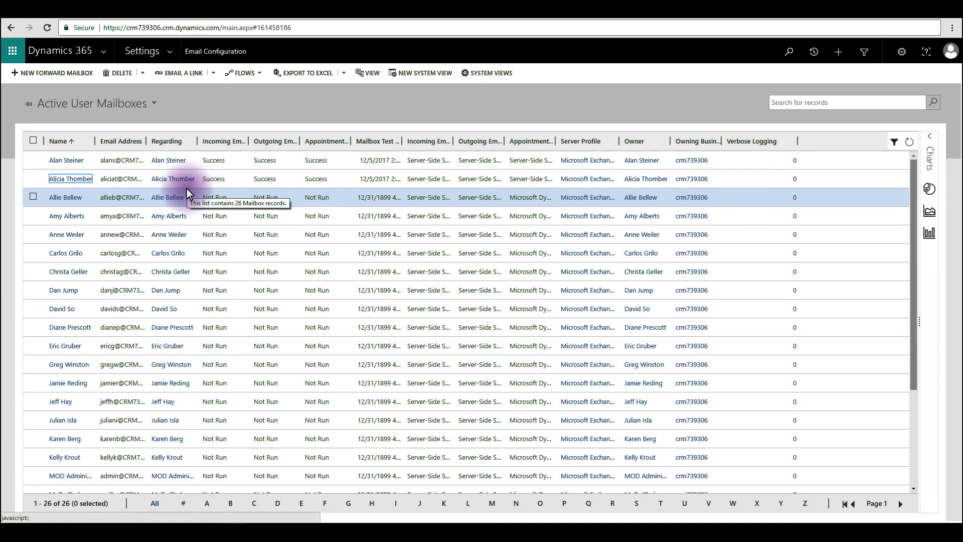